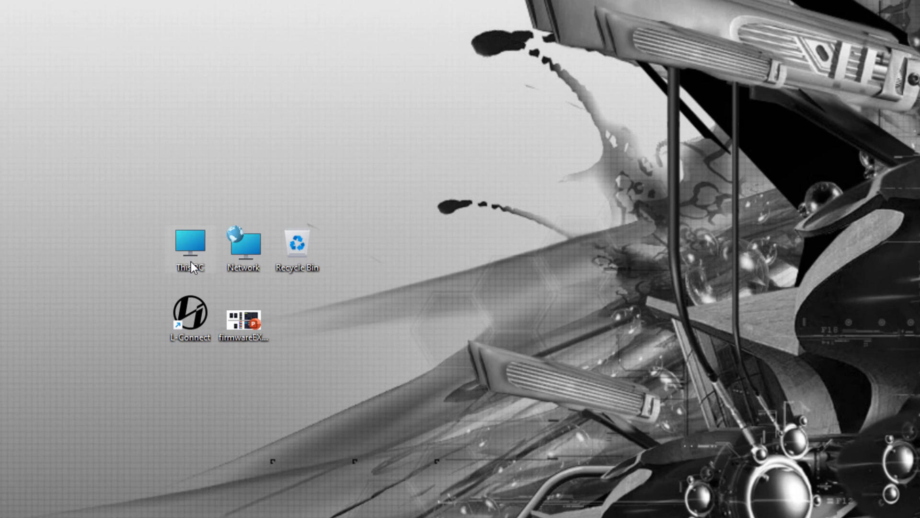
- Open Computer Management for This PC, check the LianLi entry among the USB devices in Device Manager, and minimize the window
right_click(191, 261)
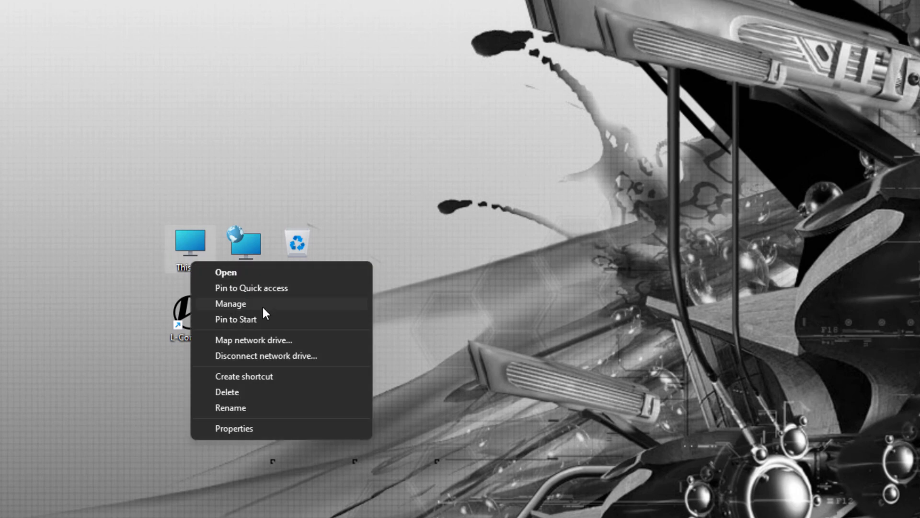
click(231, 303)
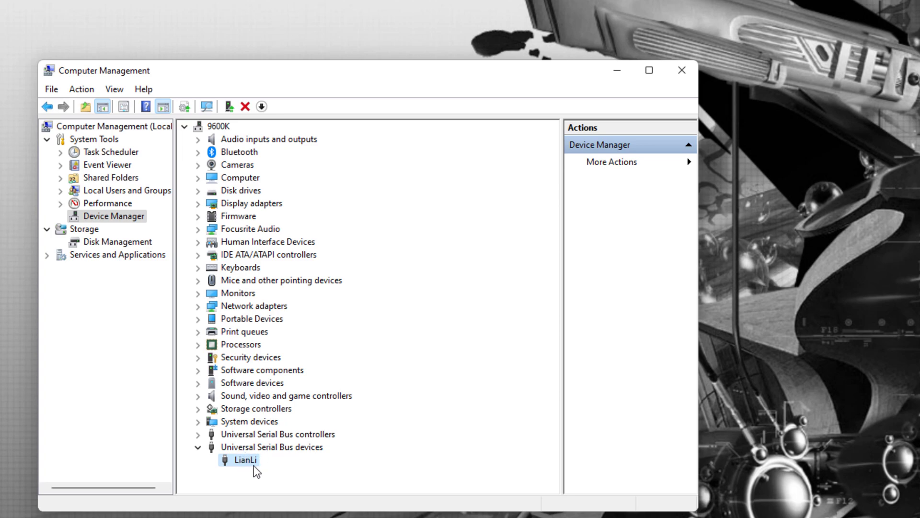
click(618, 71)
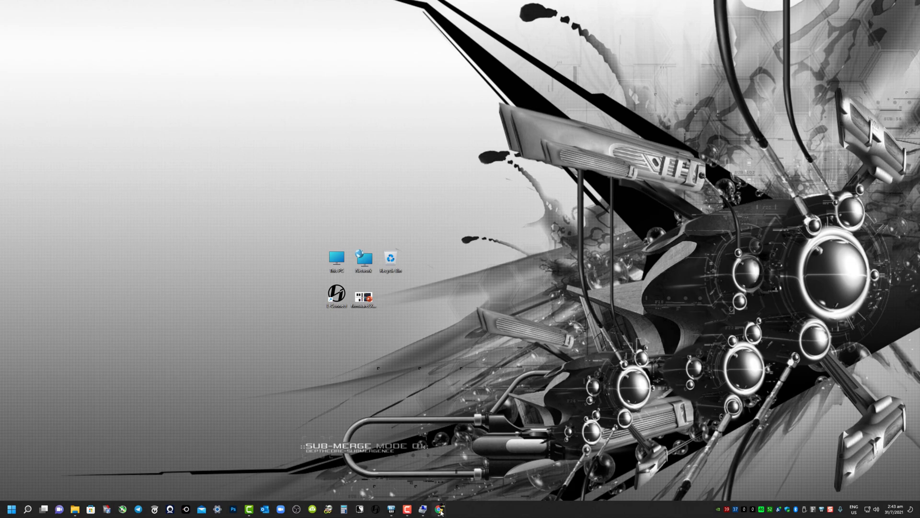
- Switch to Chrome to view the Revo Uninstaller download page, and minimize the browser
click(440, 510)
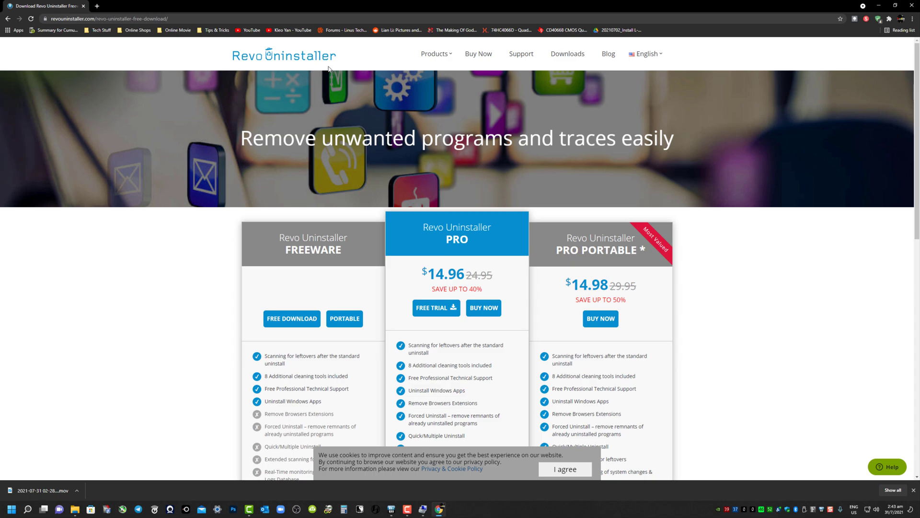
click(879, 5)
click(878, 5)
- Switch to Revo Uninstaller and uninstall L-Connect without making a system restore point
click(109, 513)
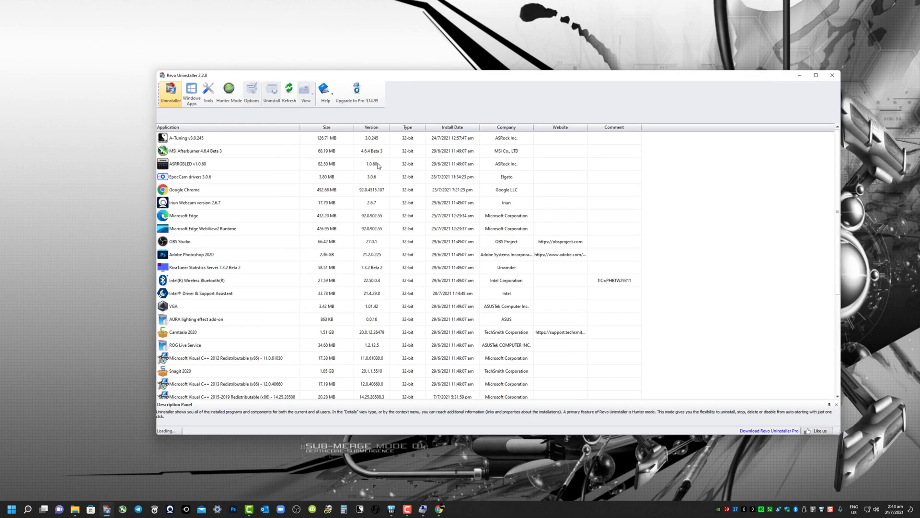
scroll(232, 232, down, 10)
scroll(228, 253, up, 3)
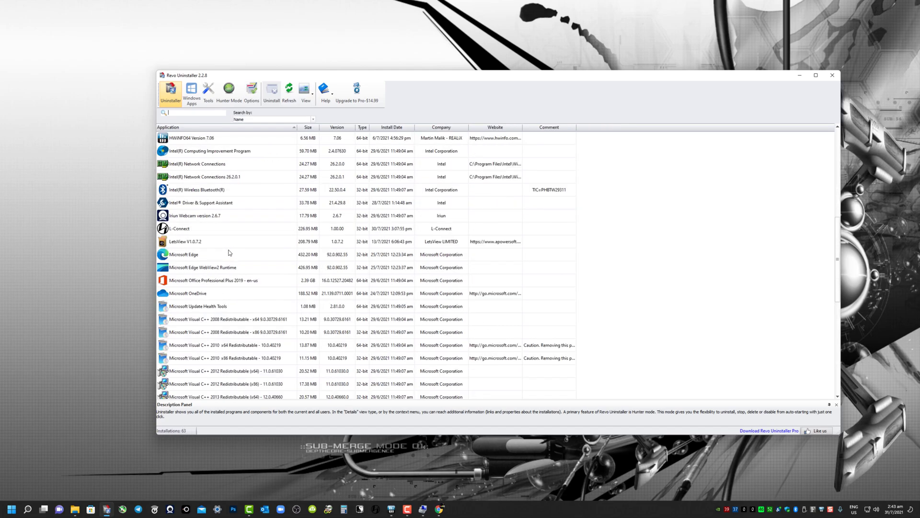
scroll(229, 252, up, 10)
scroll(232, 238, down, 9)
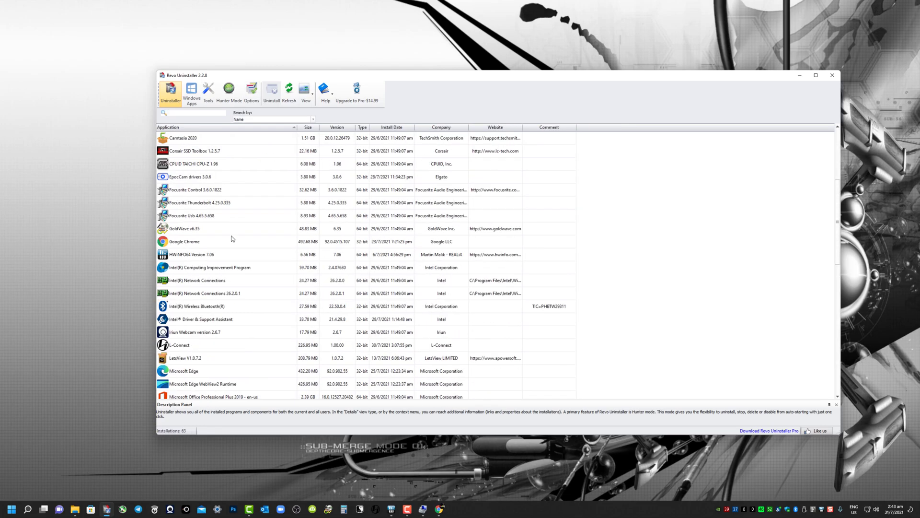
click(195, 190)
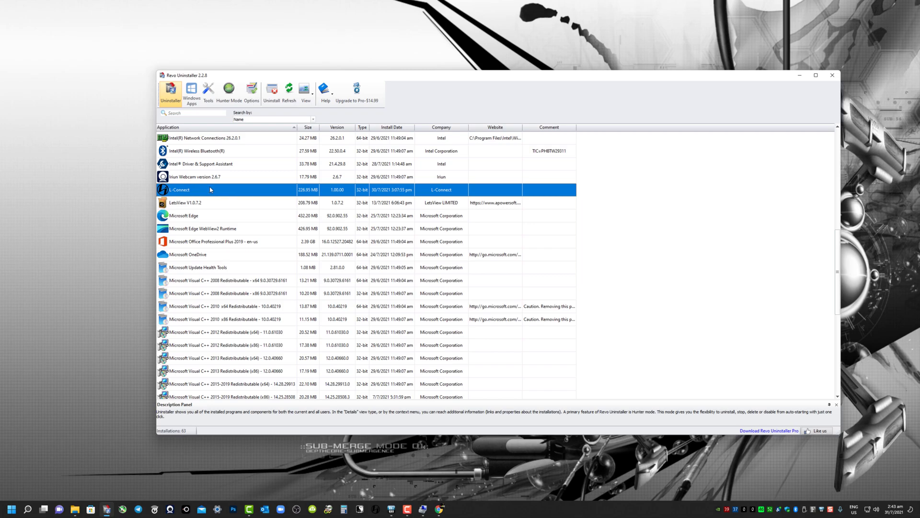
double_click(210, 190)
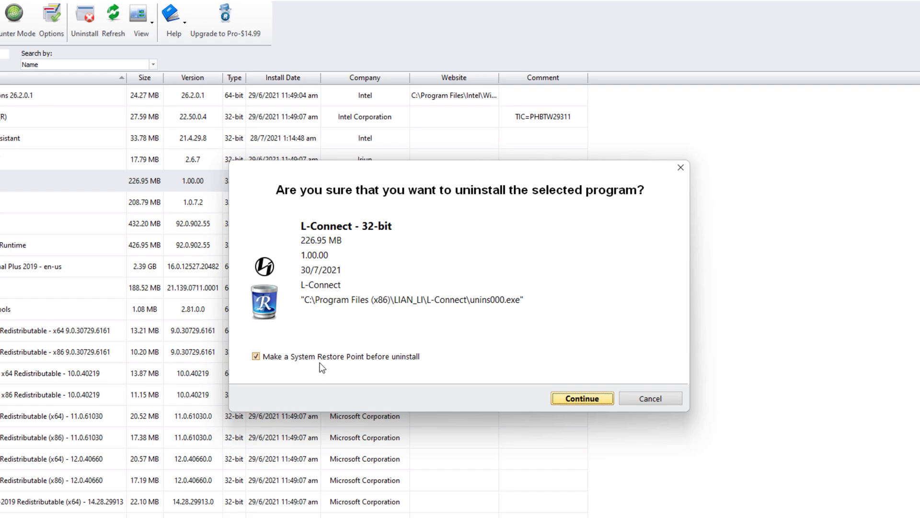
click(256, 356)
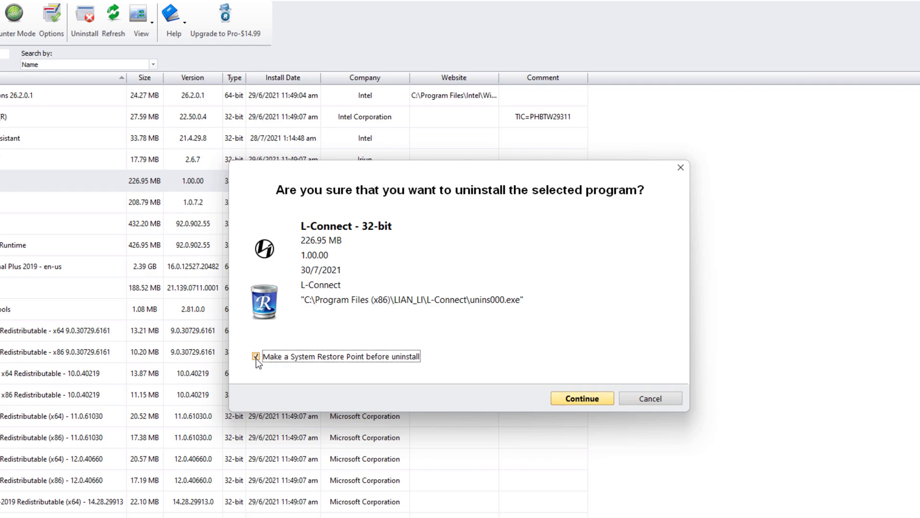
click(573, 396)
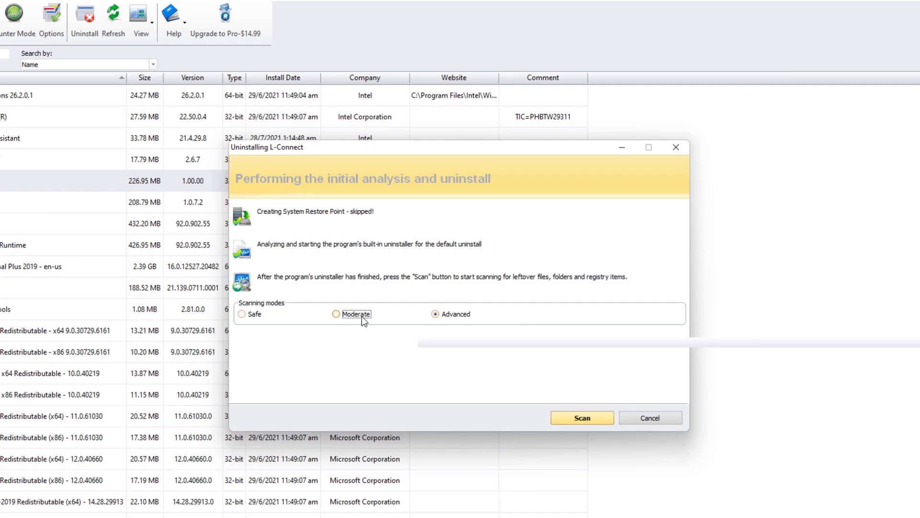
- Scan for L-Connect leftovers using the Advanced scanning mode
click(336, 313)
click(254, 314)
click(335, 314)
click(446, 315)
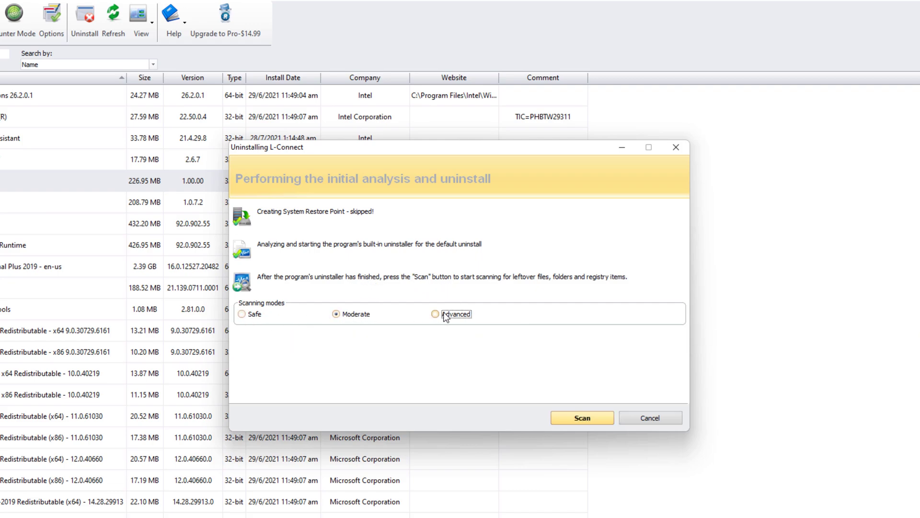
click(569, 419)
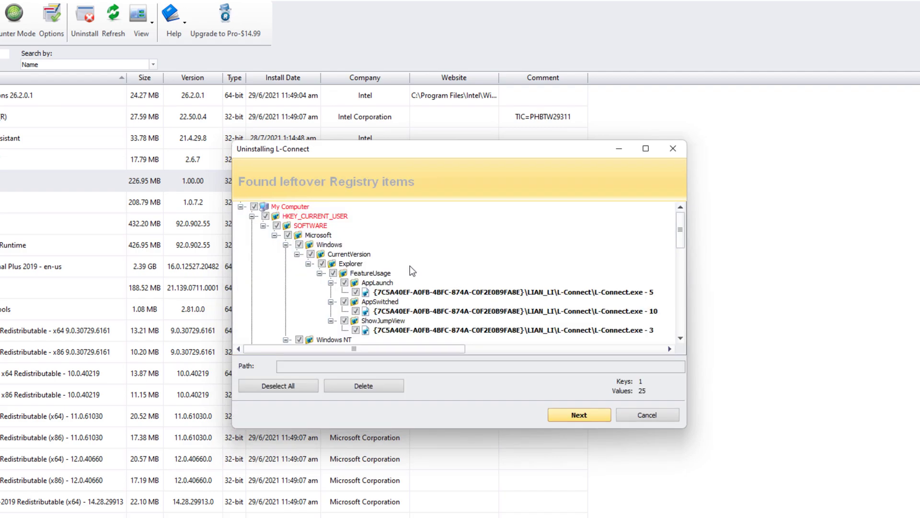
- Review and delete the leftover L-Connect registry items, along with the leftover files and folders
scroll(409, 265, down, 12)
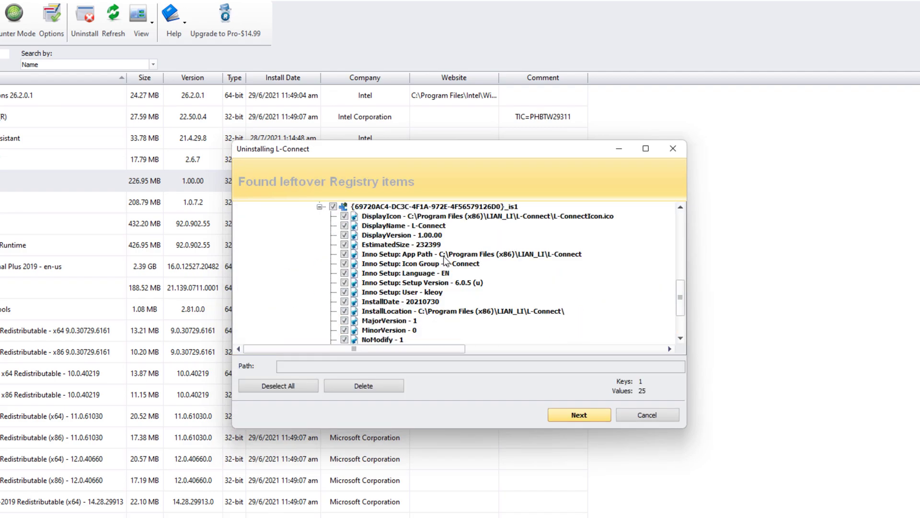
scroll(444, 262, down, 2)
scroll(367, 249, up, 4)
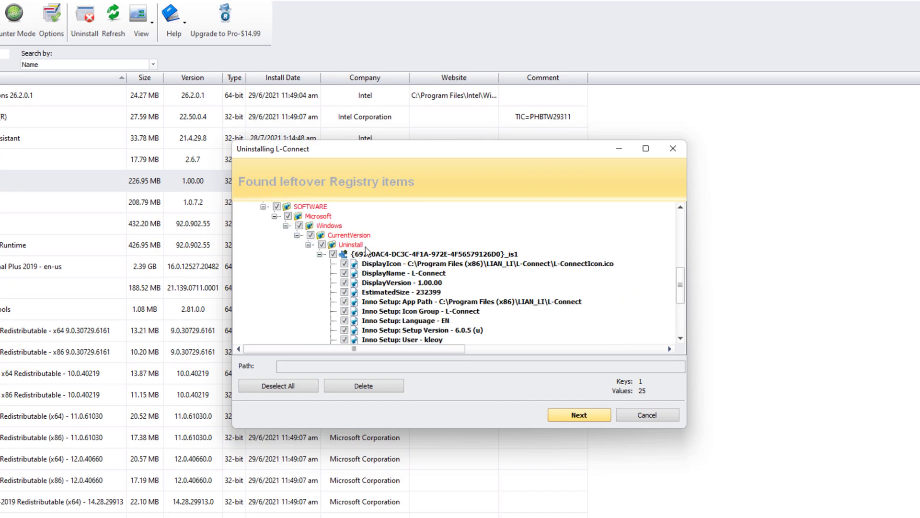
click(357, 384)
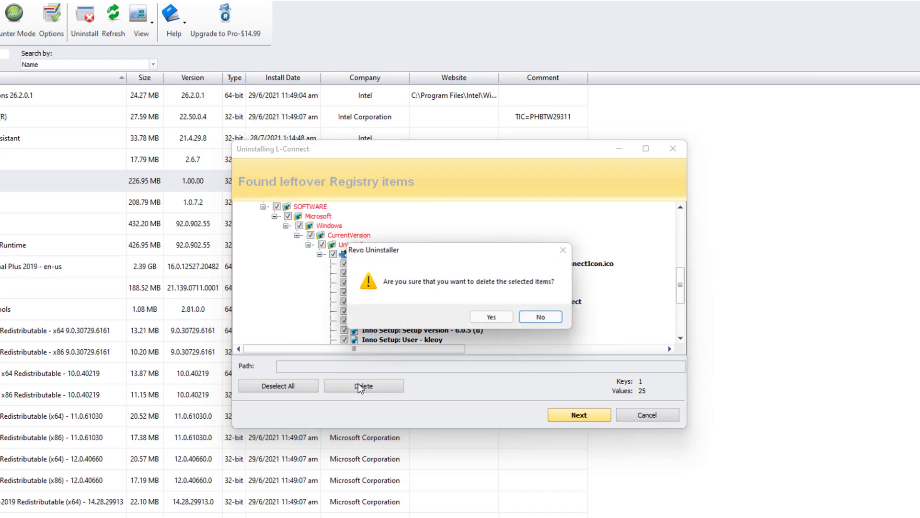
click(492, 317)
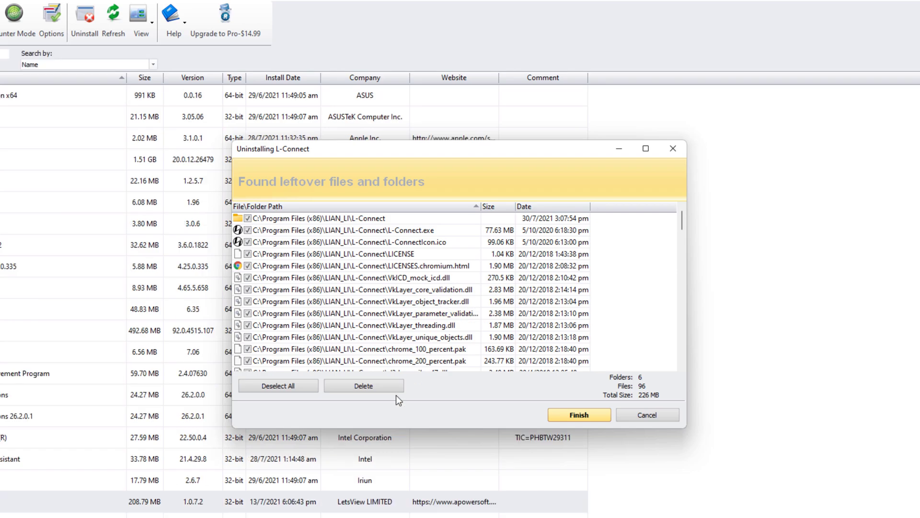
click(370, 388)
click(485, 320)
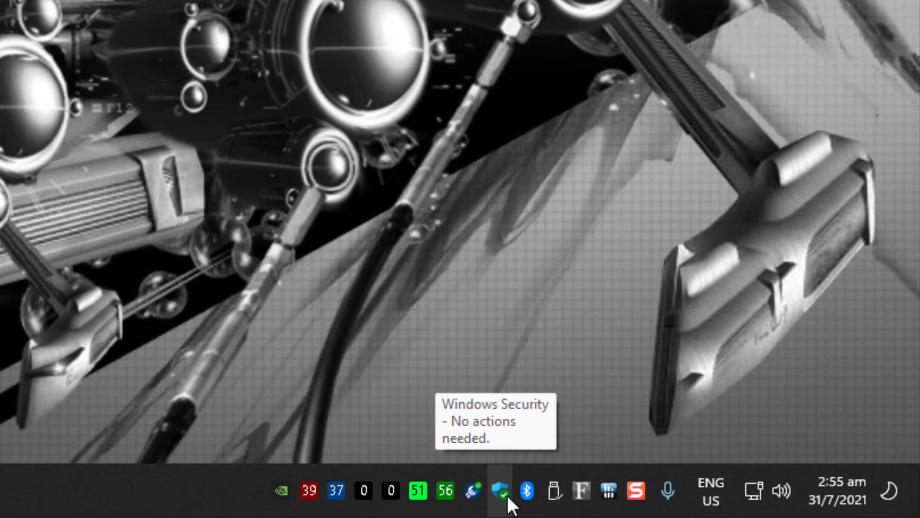
- Open the virus and threat protection settings in Windows Security and turn off Real-time protection
click(507, 497)
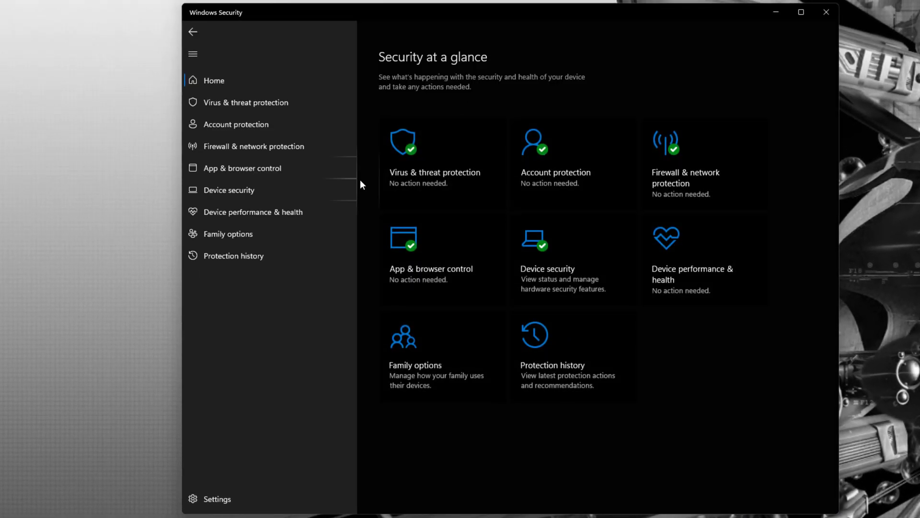
click(455, 154)
scroll(510, 209, down, 1)
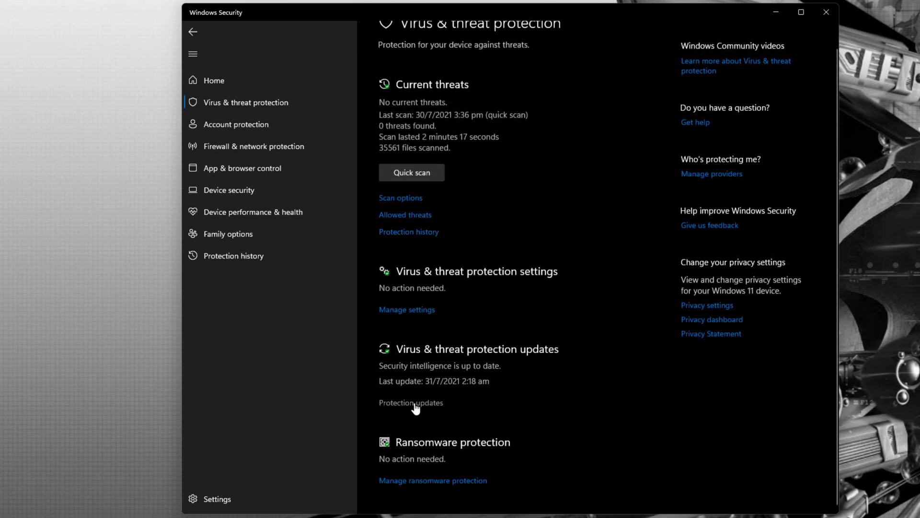
click(414, 314)
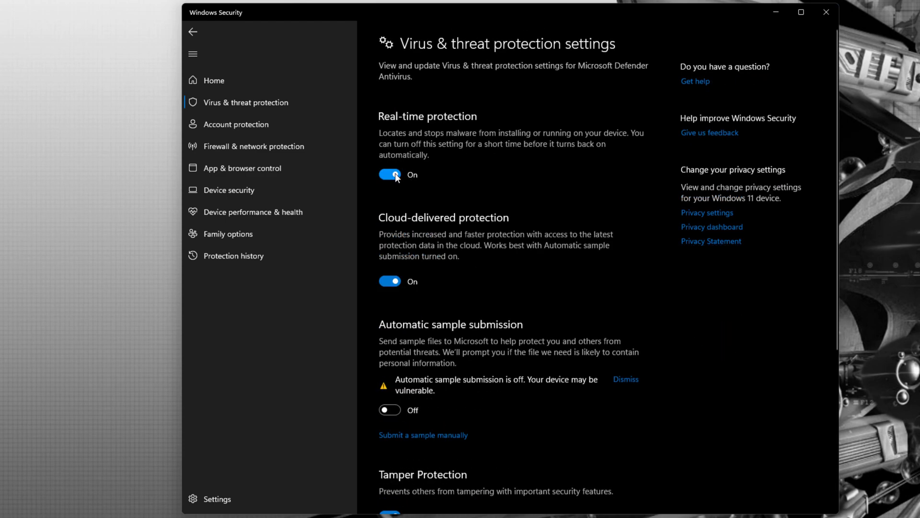
click(396, 176)
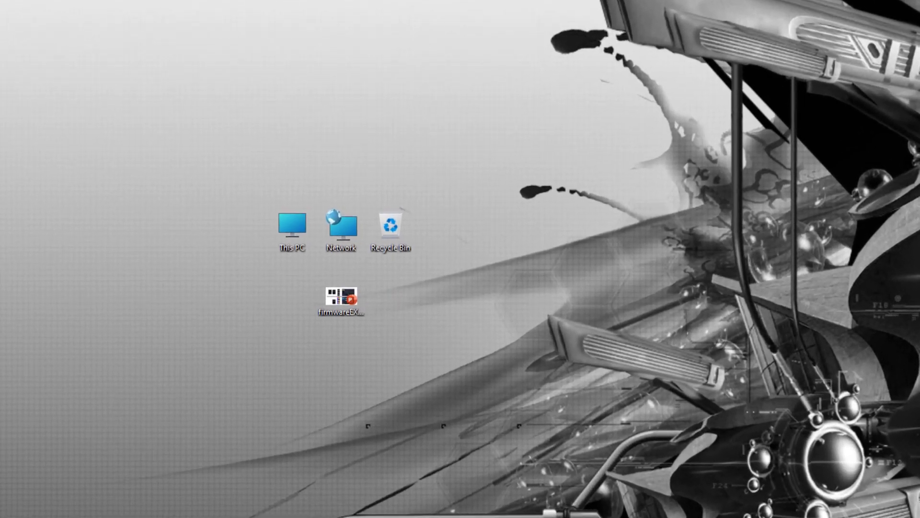
- Open the Downloads folder and run UsbISPDialog_v.1.0.0.1.exe as administrator
click(115, 472)
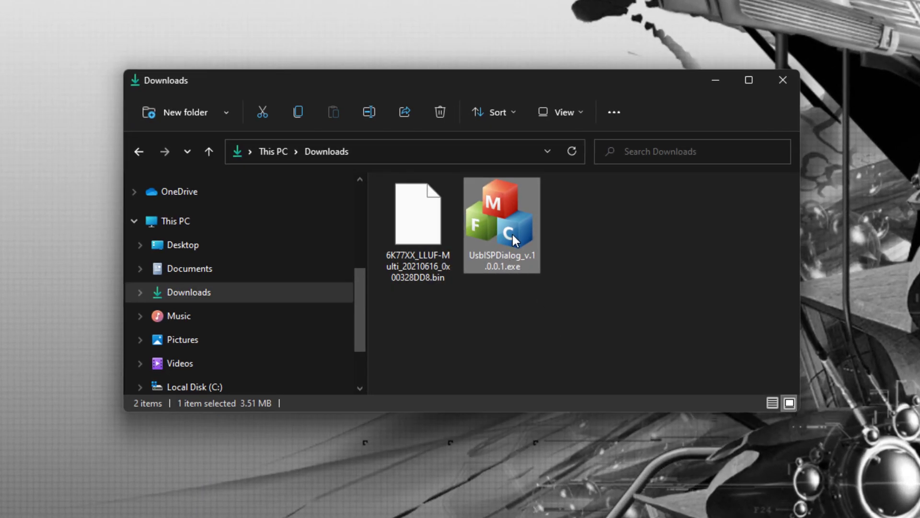
mouse_move(512, 232)
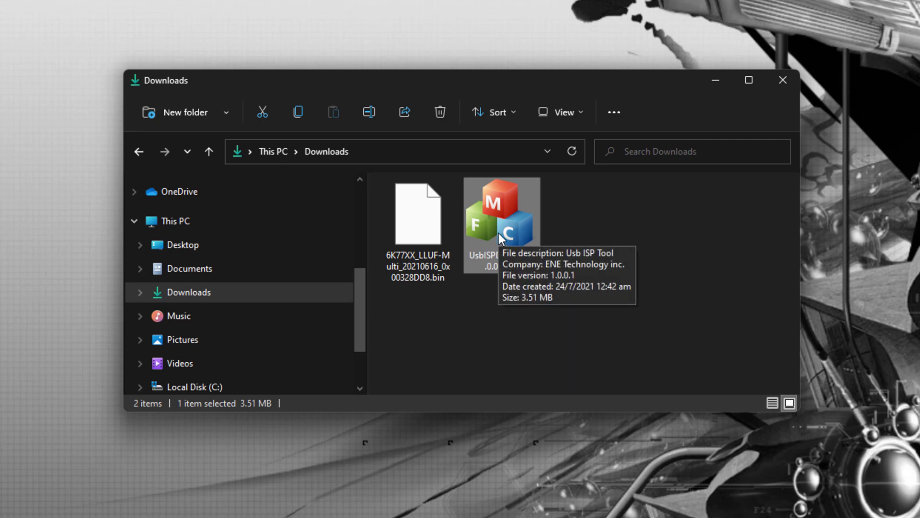
right_click(499, 233)
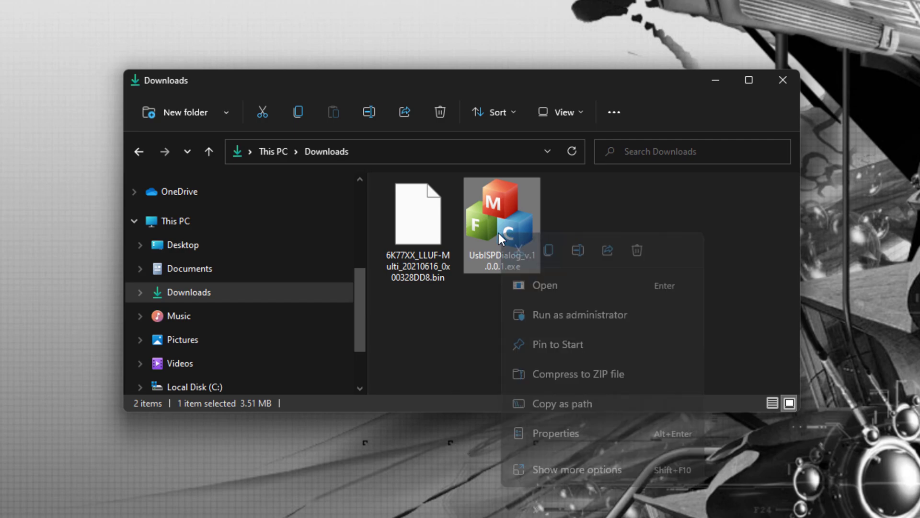
click(573, 315)
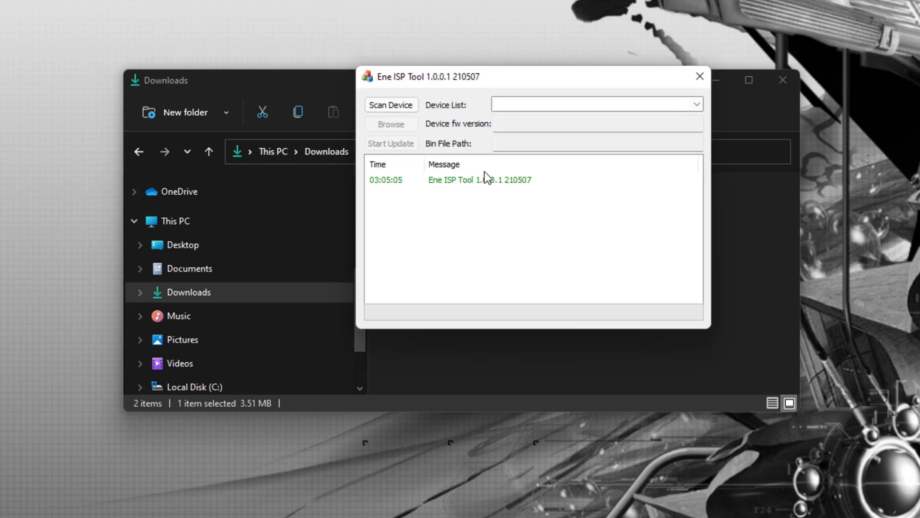
- Scan for connected devices in Ene ISP Tool and select device0_e050160105
click(402, 106)
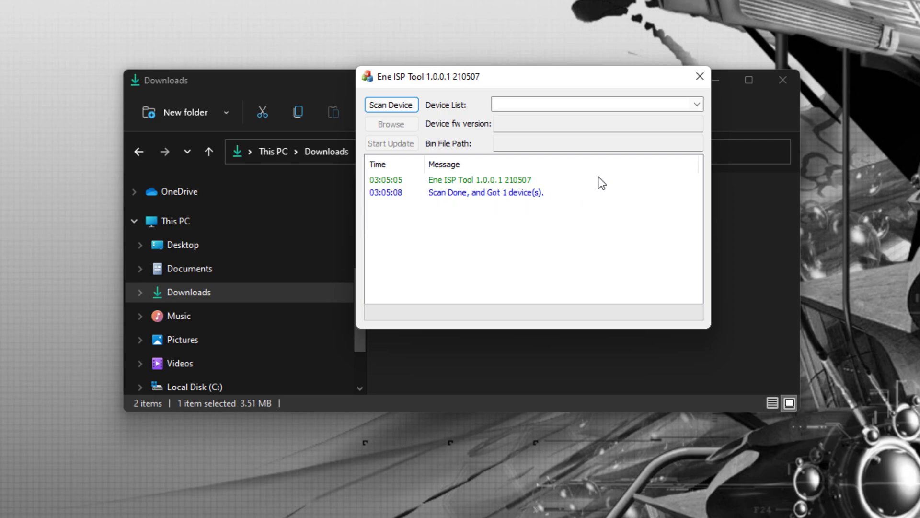
click(696, 104)
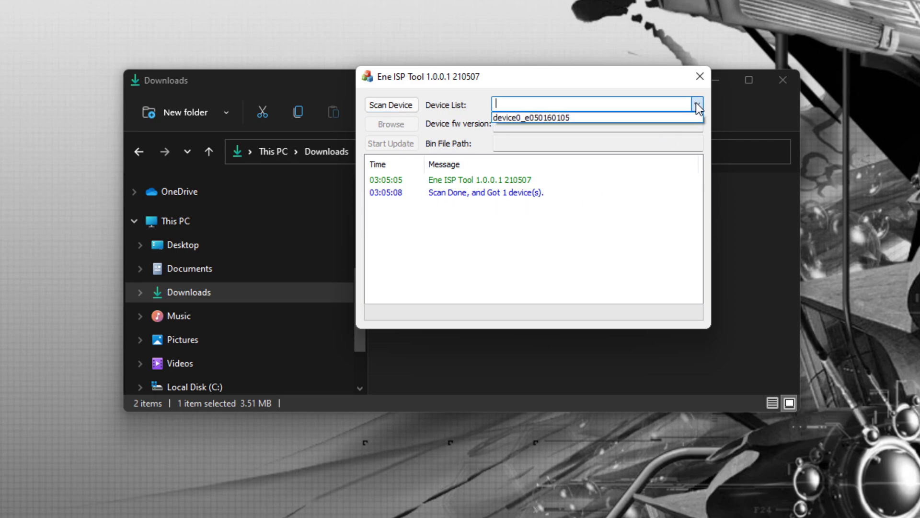
click(560, 120)
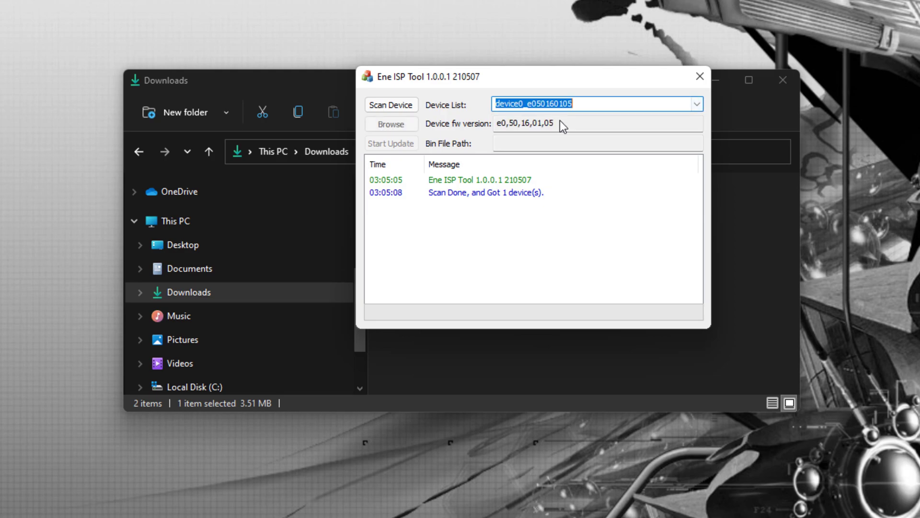
click(598, 103)
double_click(599, 103)
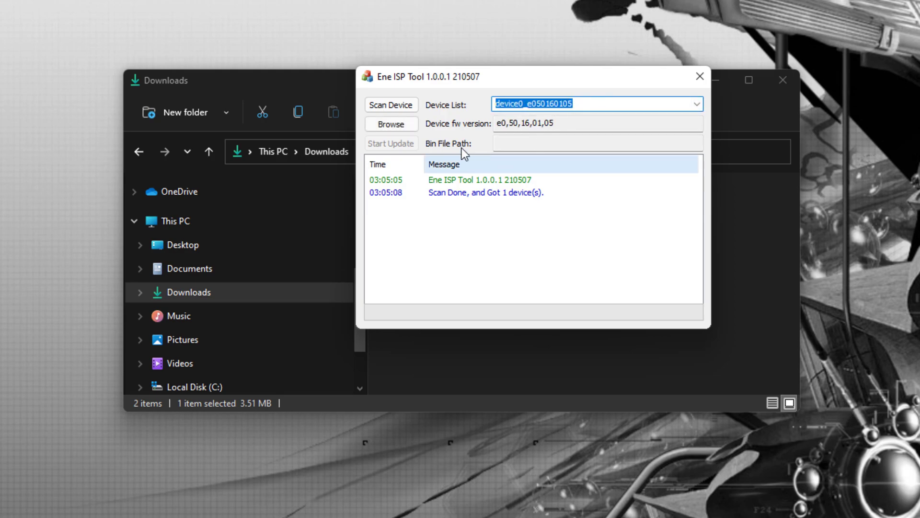
- Load the firmware file 6K77XX_LLUF-Multi_20210616_0x00328DD8.bin and start the device update
click(390, 124)
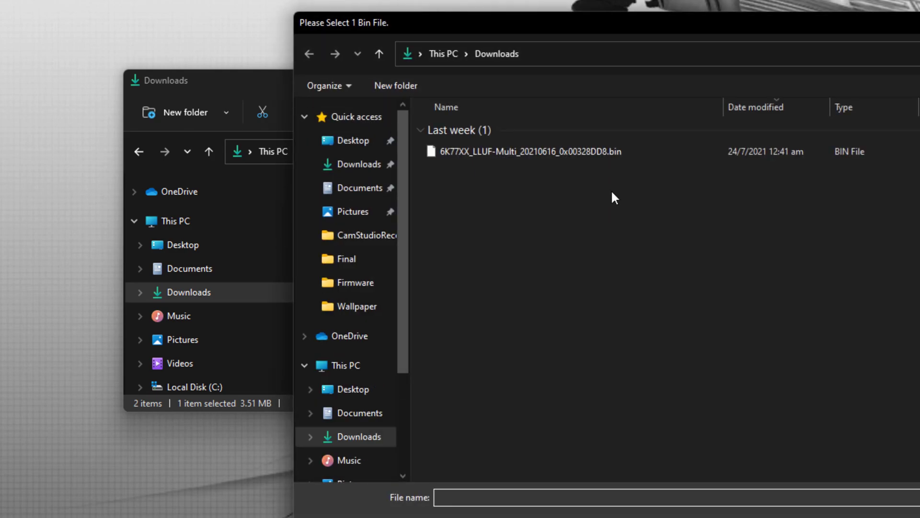
click(560, 150)
double_click(560, 152)
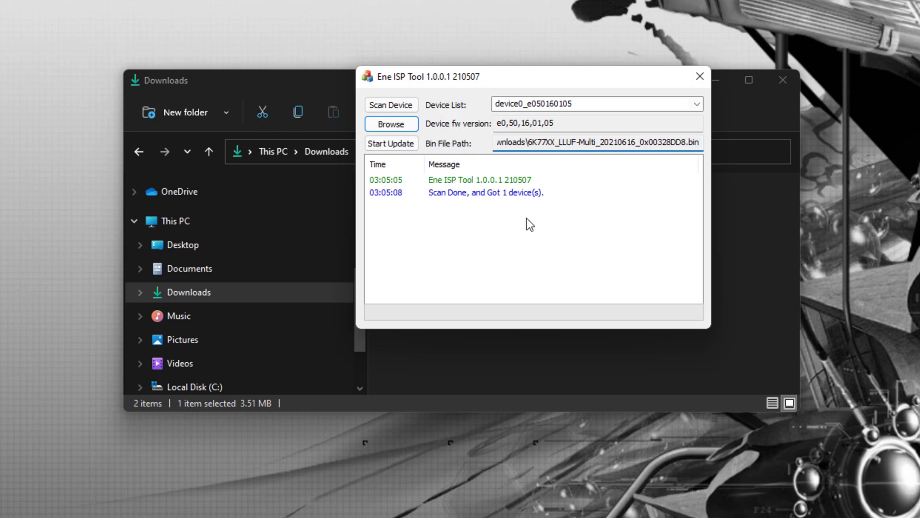
click(392, 145)
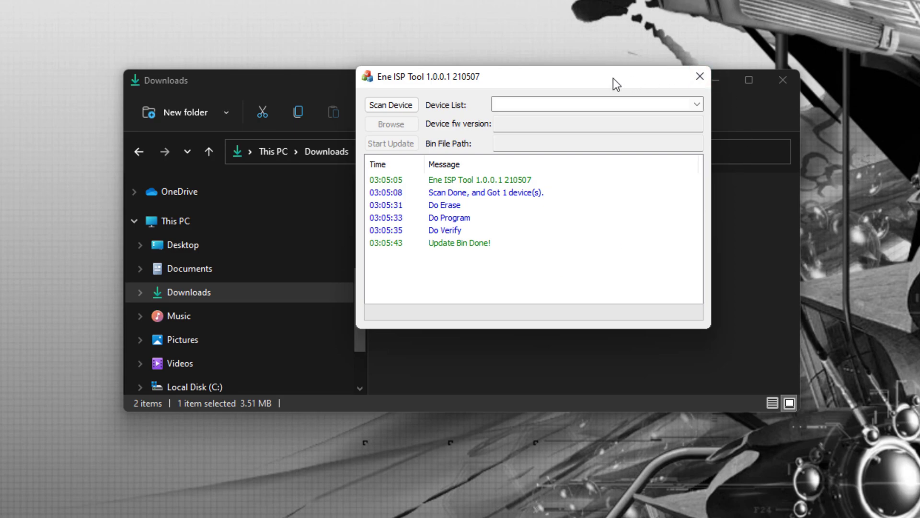
- Clear the Ene ISP Tool and Downloads windows out of the way and open Computer Management for This PC
drag(613, 79, 915, 253)
click(724, 80)
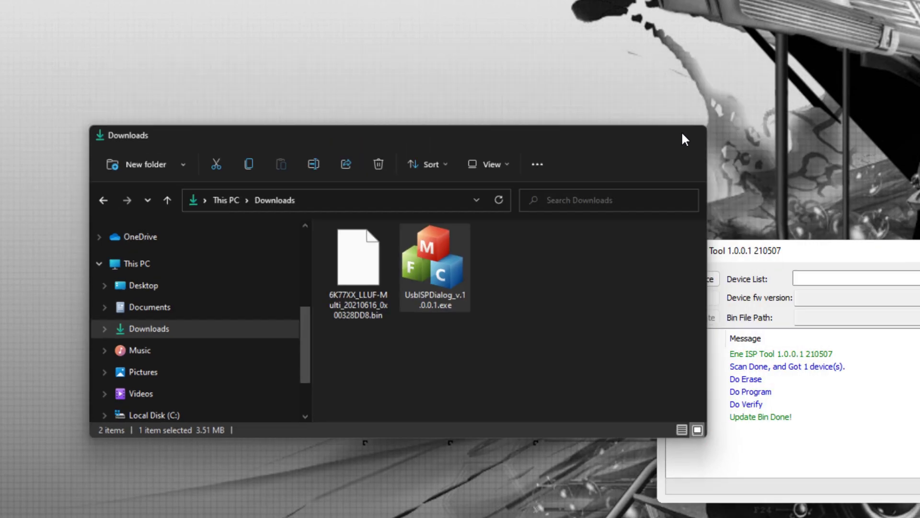
right_click(283, 228)
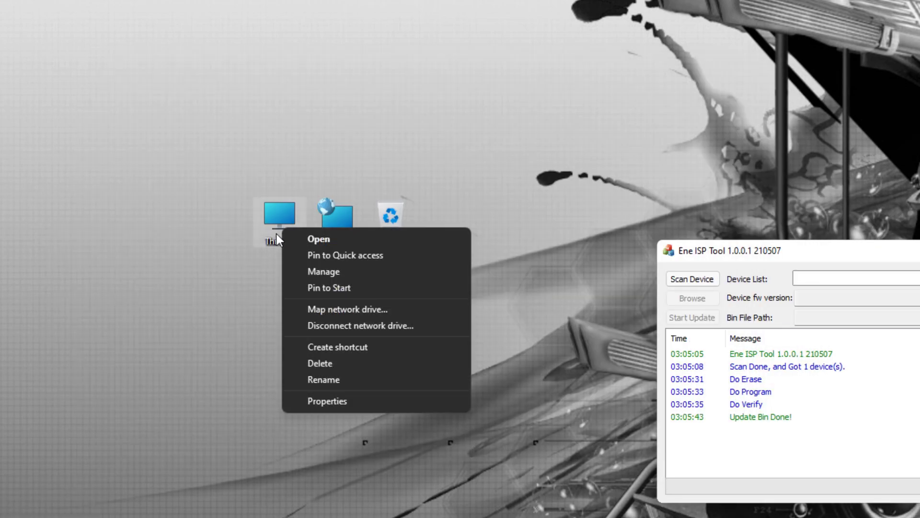
click(269, 256)
right_click(277, 221)
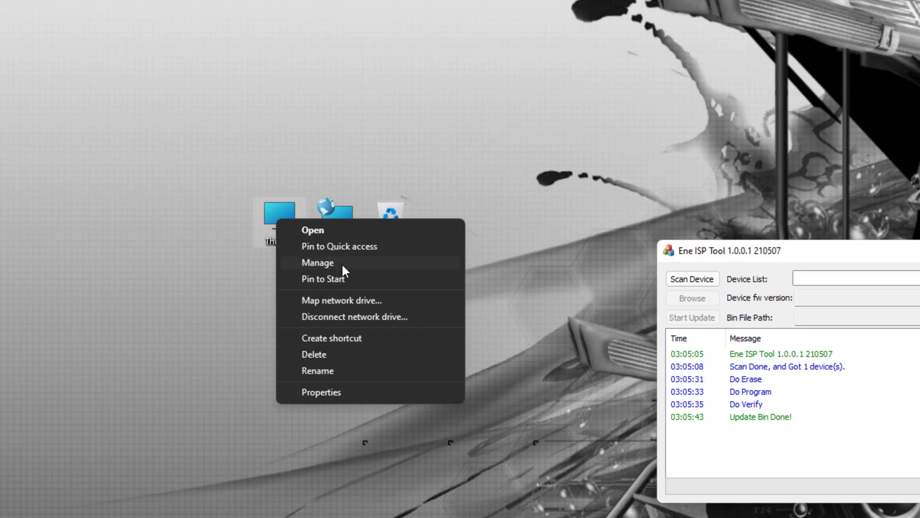
click(342, 263)
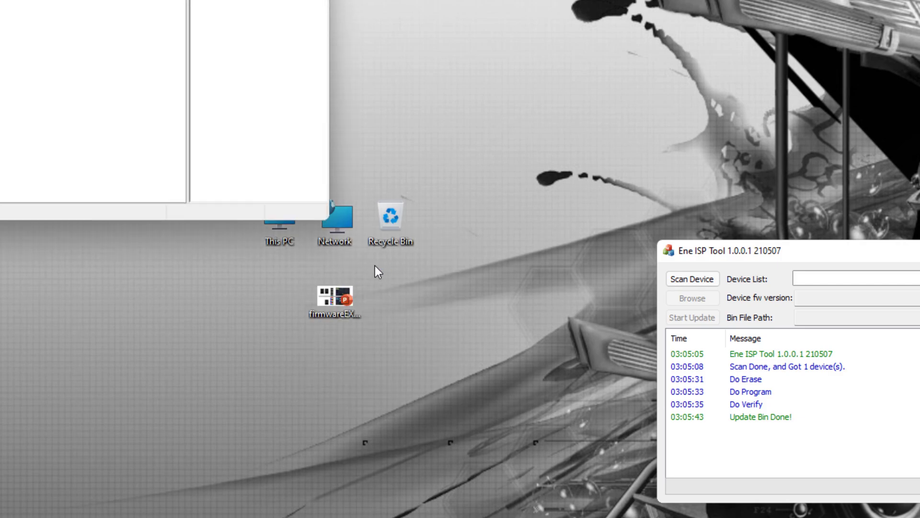
drag(743, 100, 732, 64)
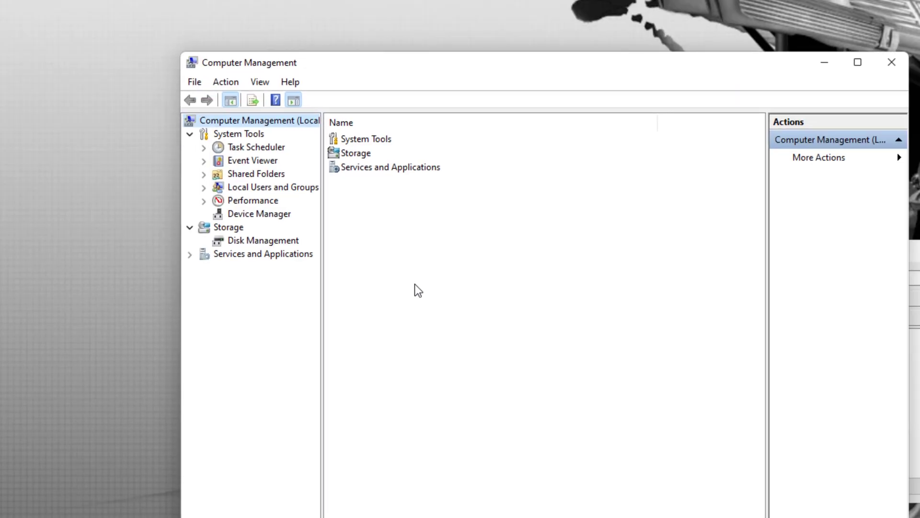
- Show Device Manager, expand Universal Serial Bus devices and select LianLi-UNI FAN-SL-v1.2 to check the controller's firmware version
click(271, 214)
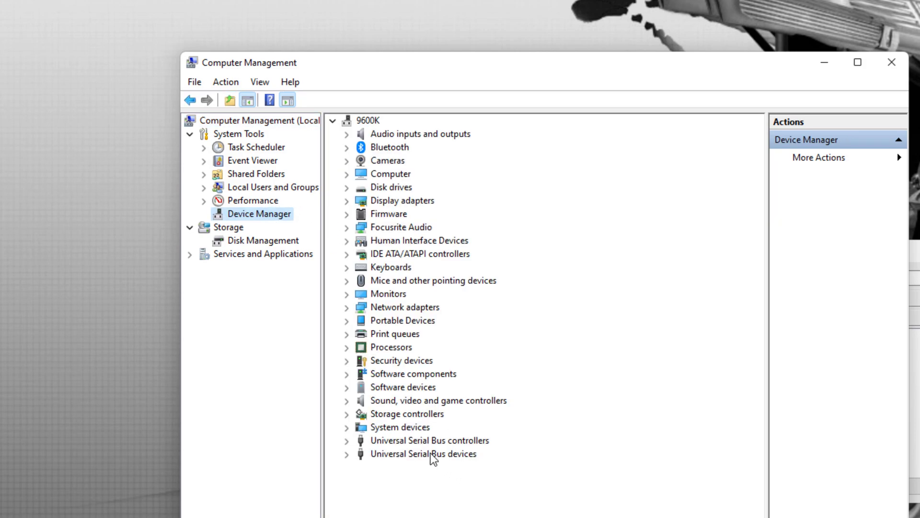
double_click(431, 453)
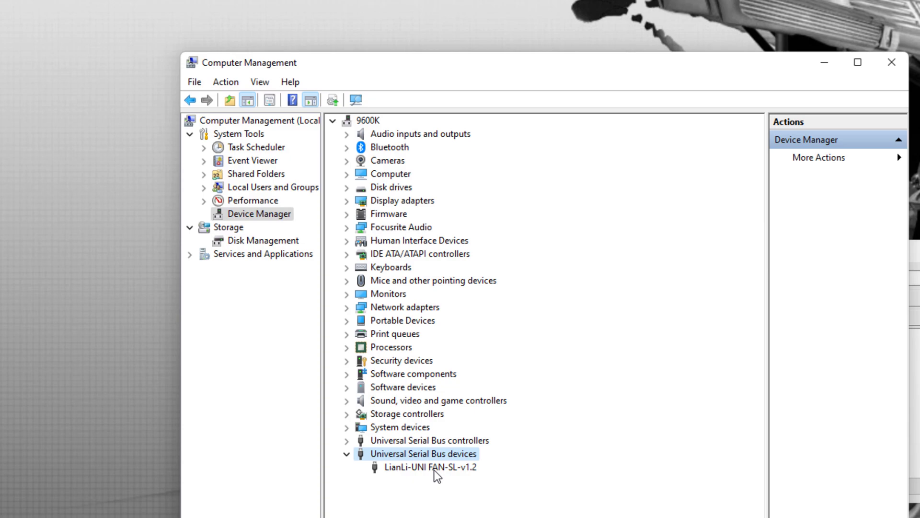
click(433, 467)
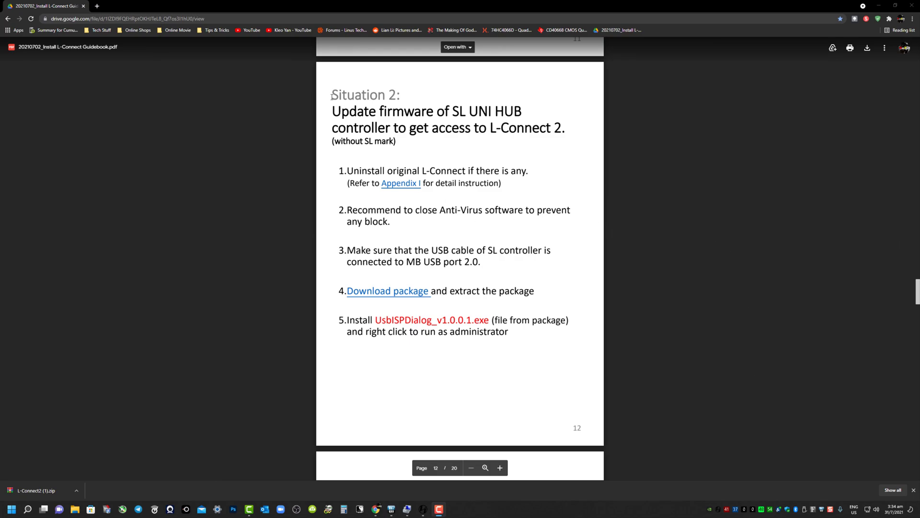
- Switch to the L-Connect Guidebook PDF in Chrome and review the Situation 2 firmware update steps for the SL UNI HUB controller
scroll(438, 196, down, 10)
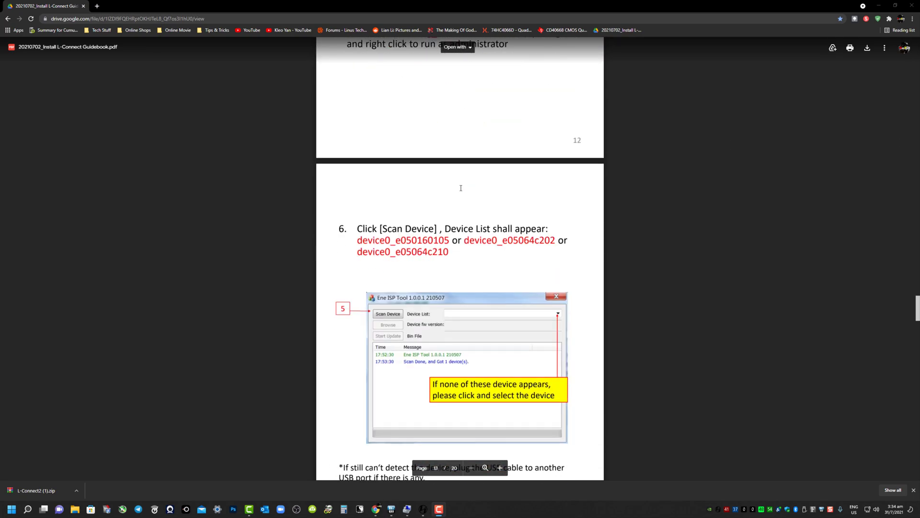
scroll(455, 195, down, 18)
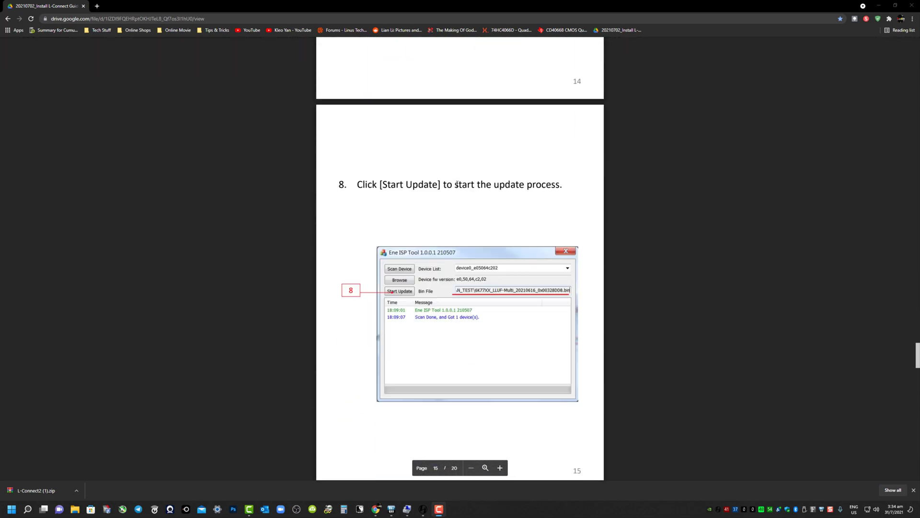
scroll(457, 183, down, 12)
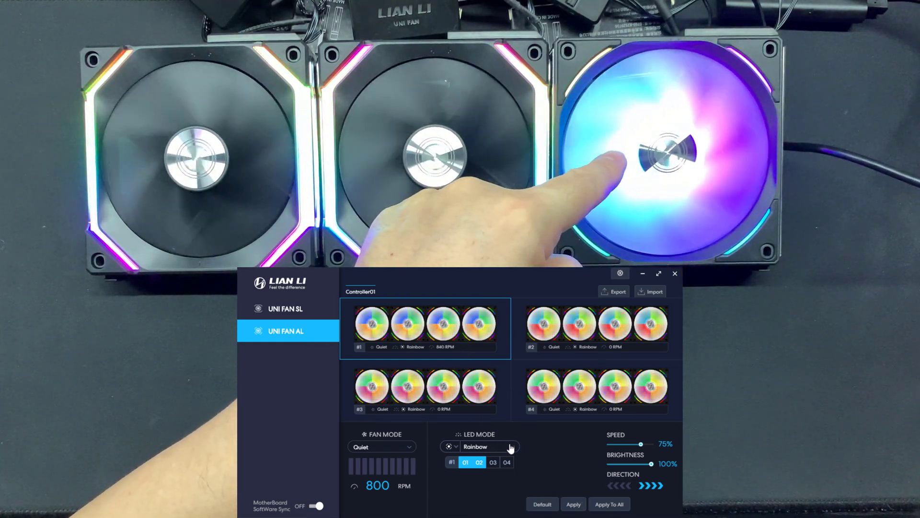
- Switch to L-Connect and apply the Static Color LED mode to UNI FAN AL group #1, dismissing the fan-limit notice for good
click(487, 446)
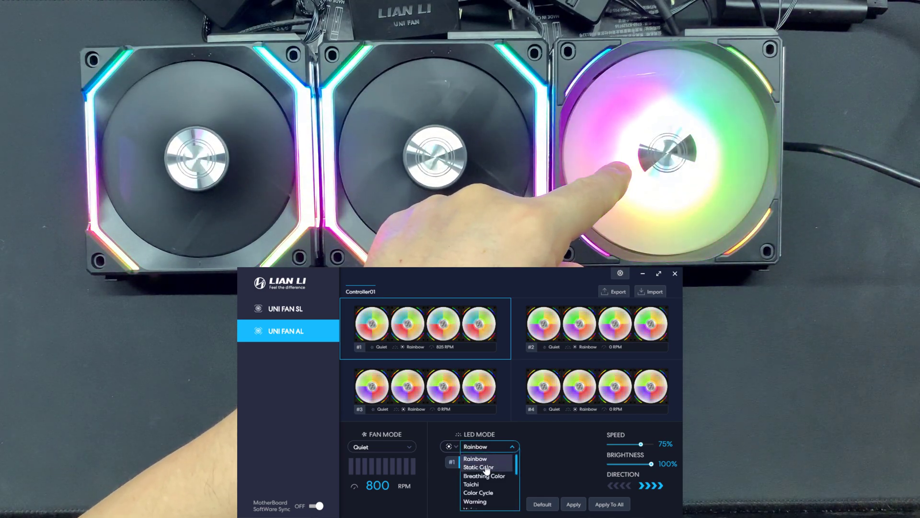
click(479, 467)
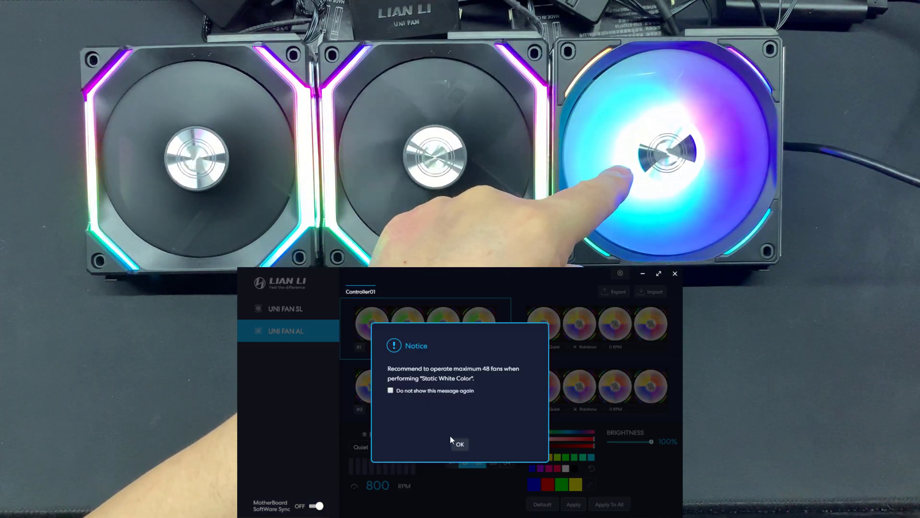
click(391, 390)
click(460, 444)
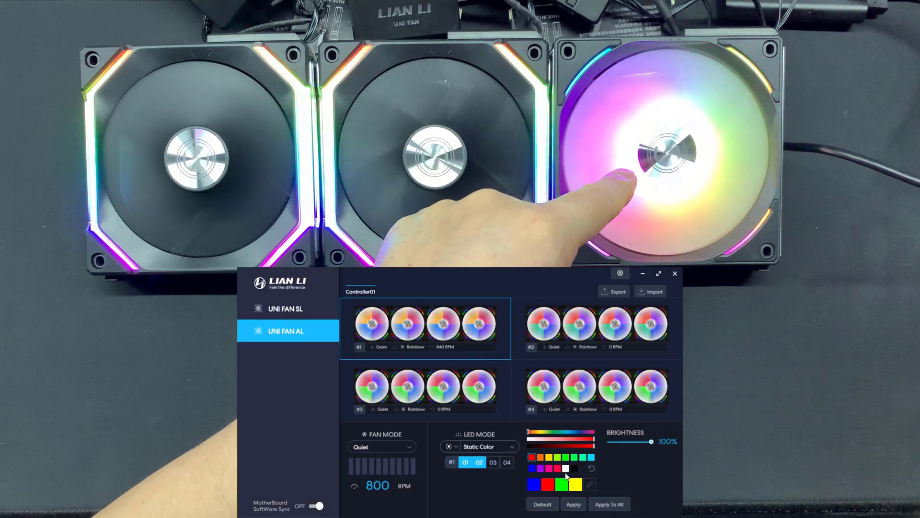
click(575, 504)
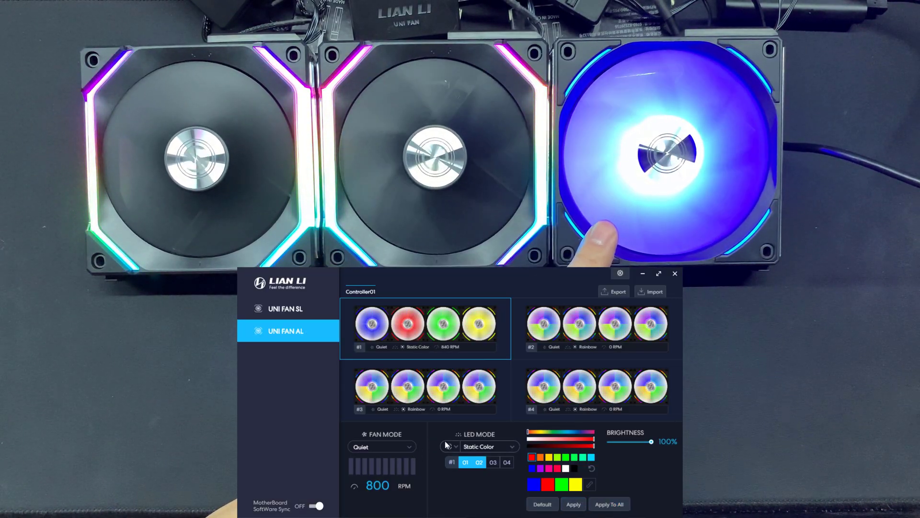
- Change the LED mode of UNI FAN AL group #1 to Taichi and apply it
click(484, 446)
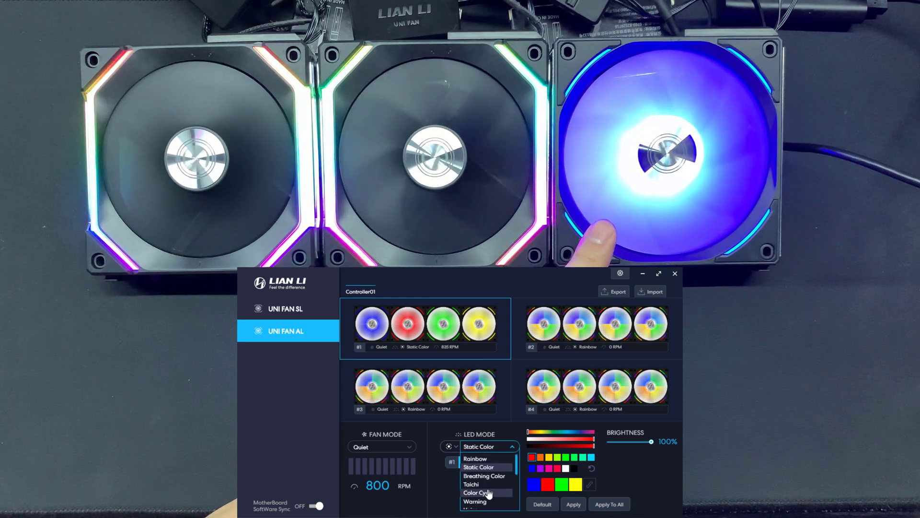
click(472, 484)
click(574, 504)
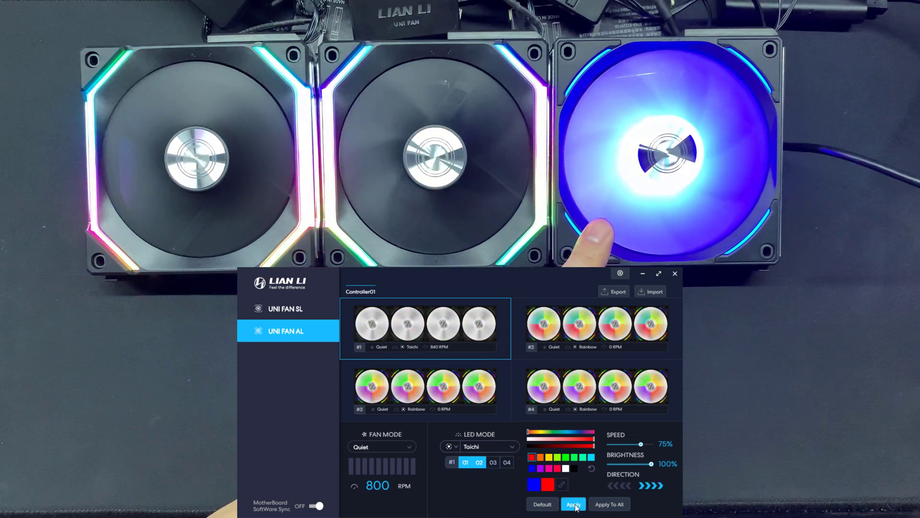